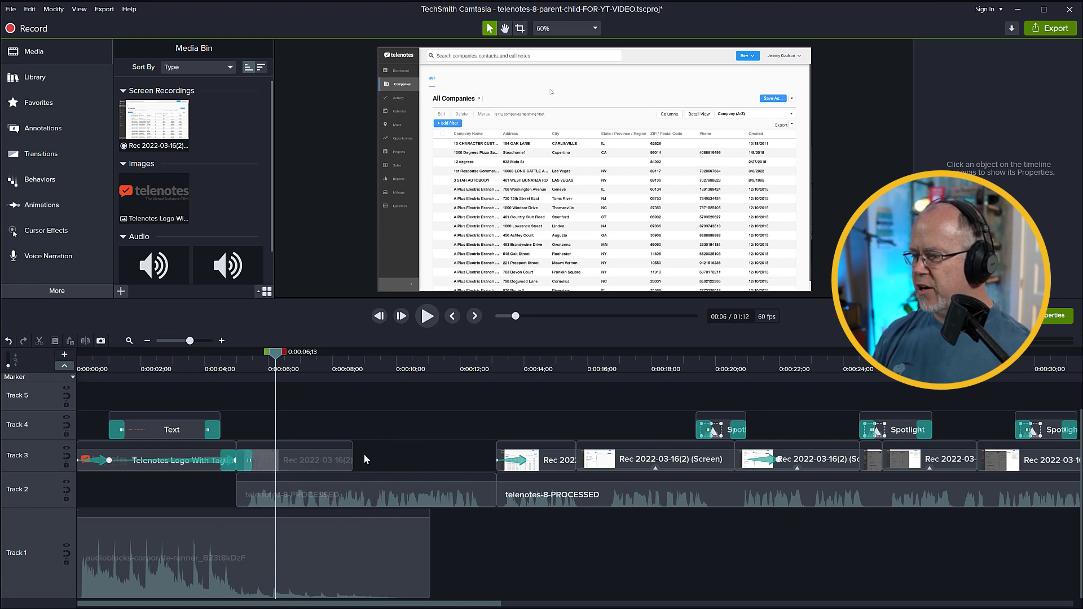
Preview the recording near 14 seconds, then park the playhead at 0:00:08;28
click(540, 459)
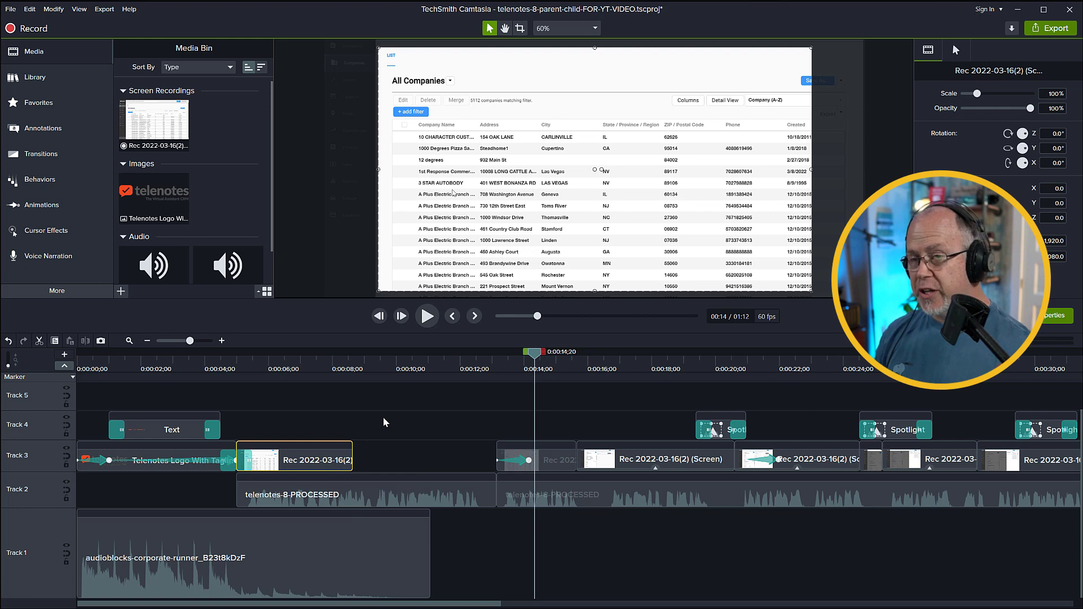
click(341, 431)
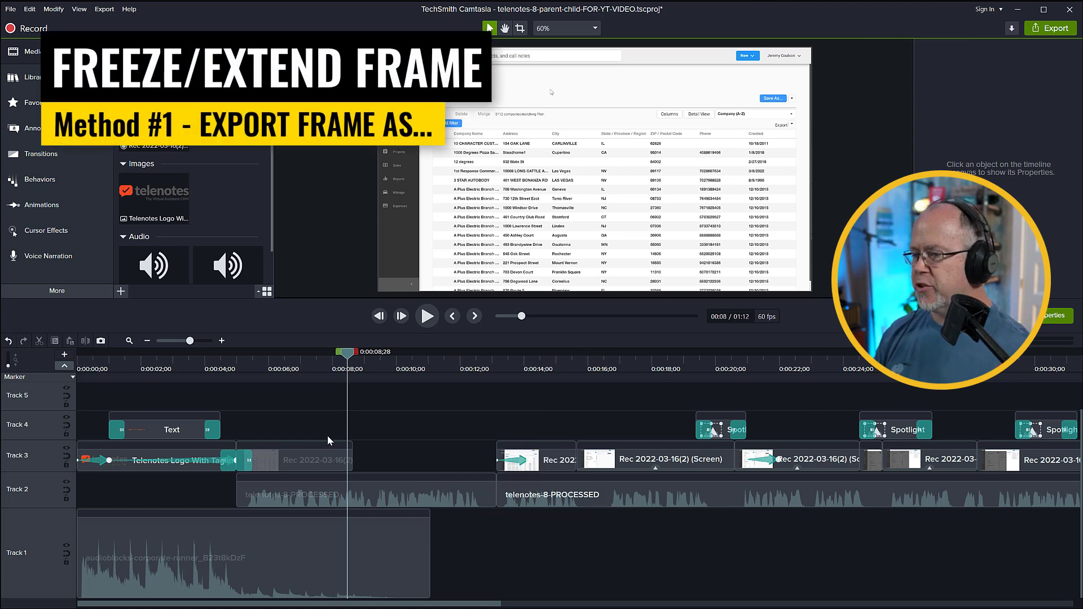
Export the Rec 2022-03-16(2) clip's current frame as a PNG with its default name
click(330, 458)
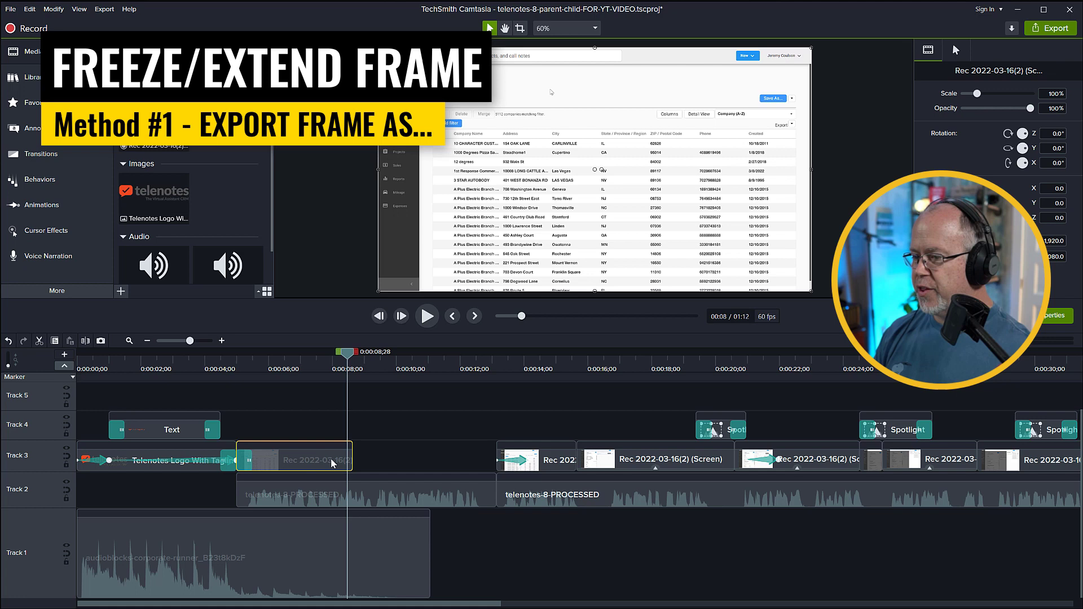
click(103, 9)
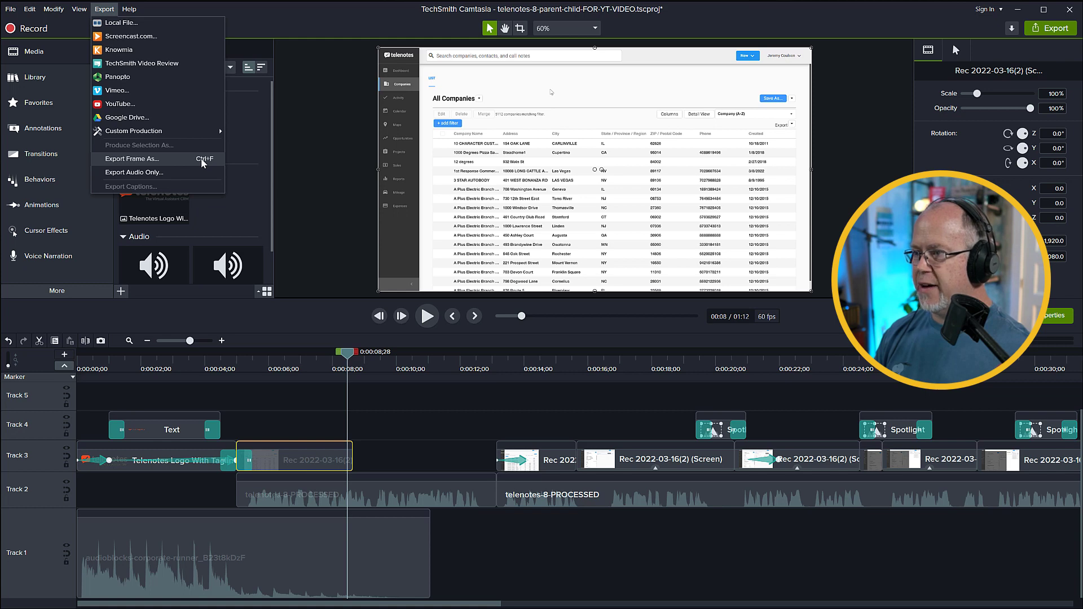
click(164, 158)
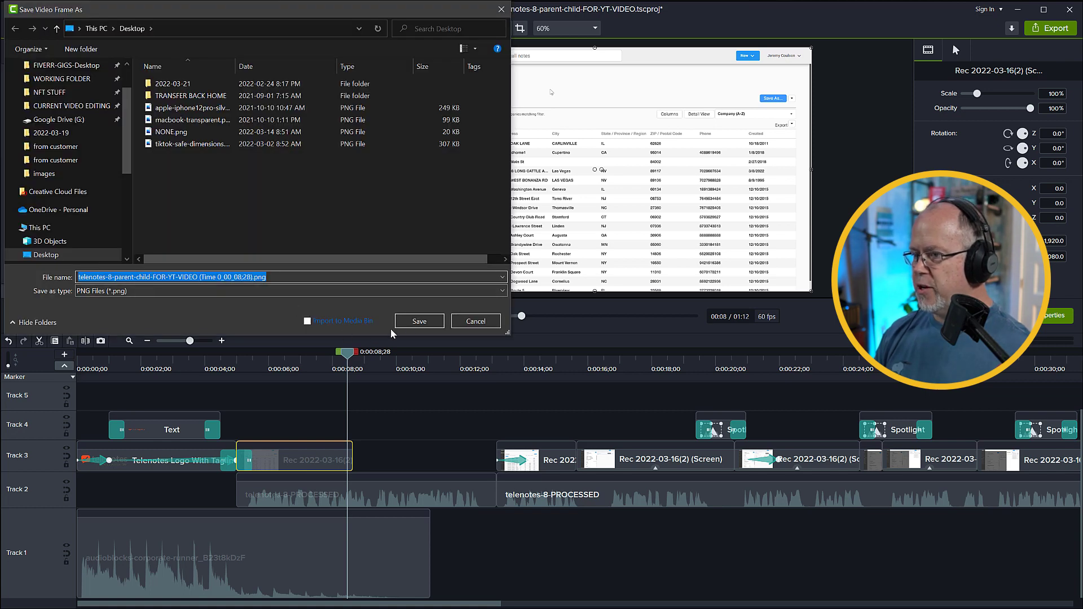
click(406, 322)
Import the exported frame PNG into the Media Bin
click(120, 291)
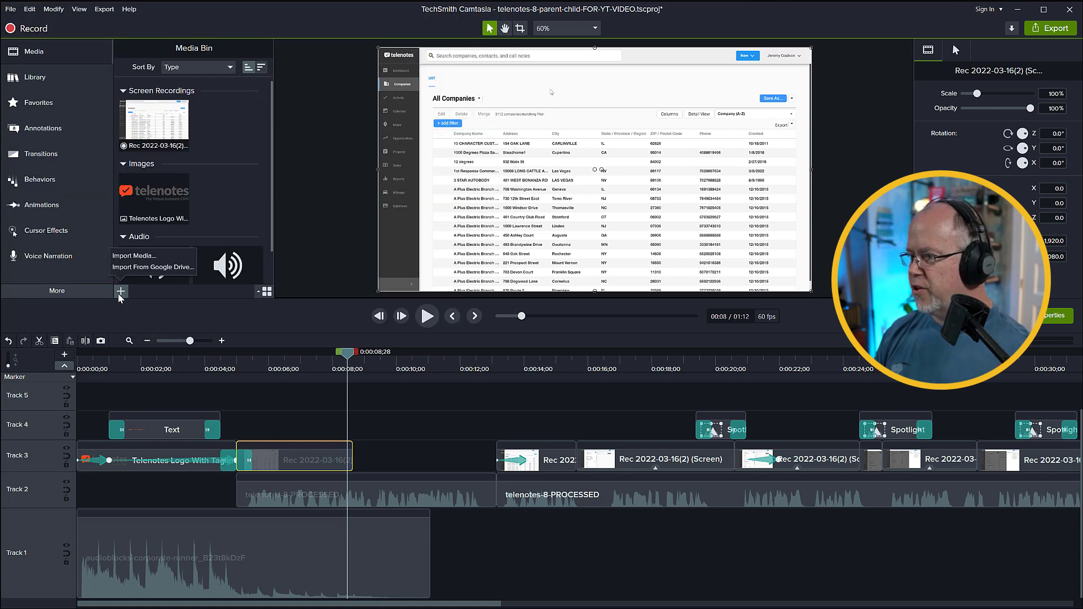
click(134, 256)
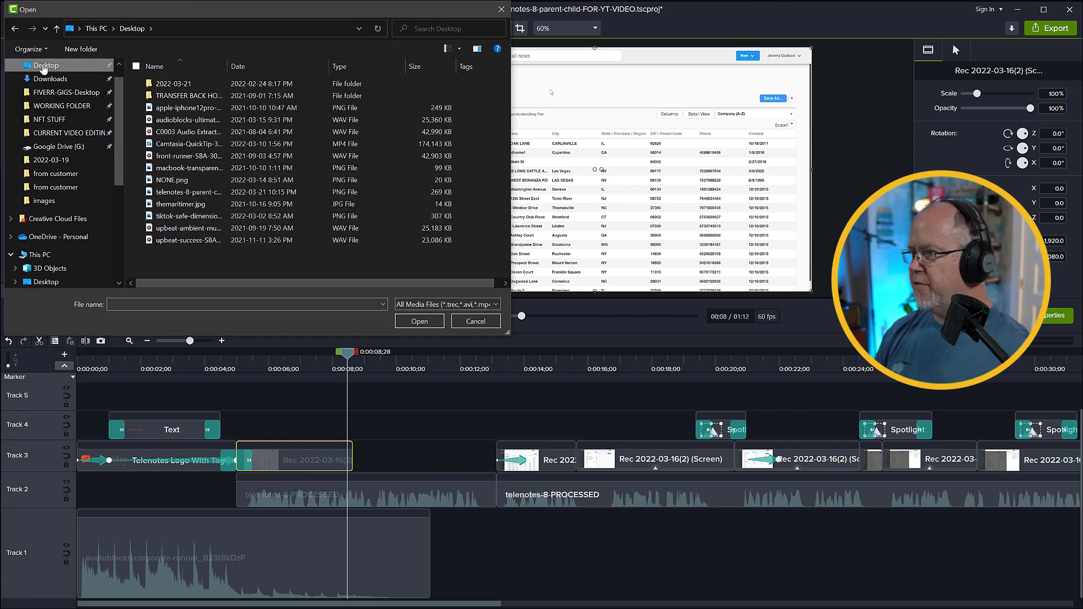
double_click(224, 192)
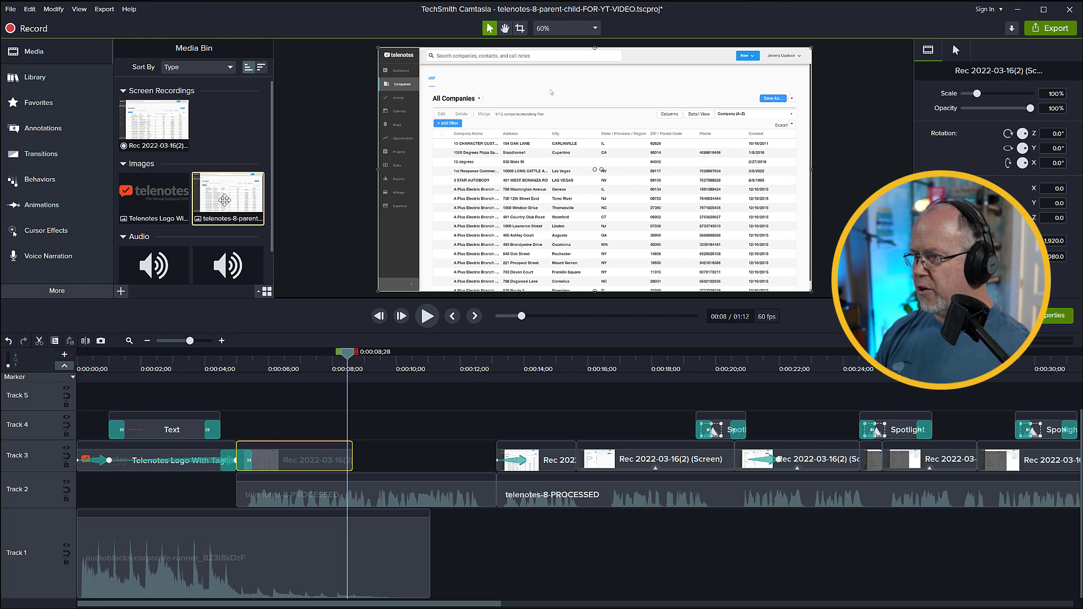
drag(225, 200, 302, 290)
drag(348, 402, 389, 428)
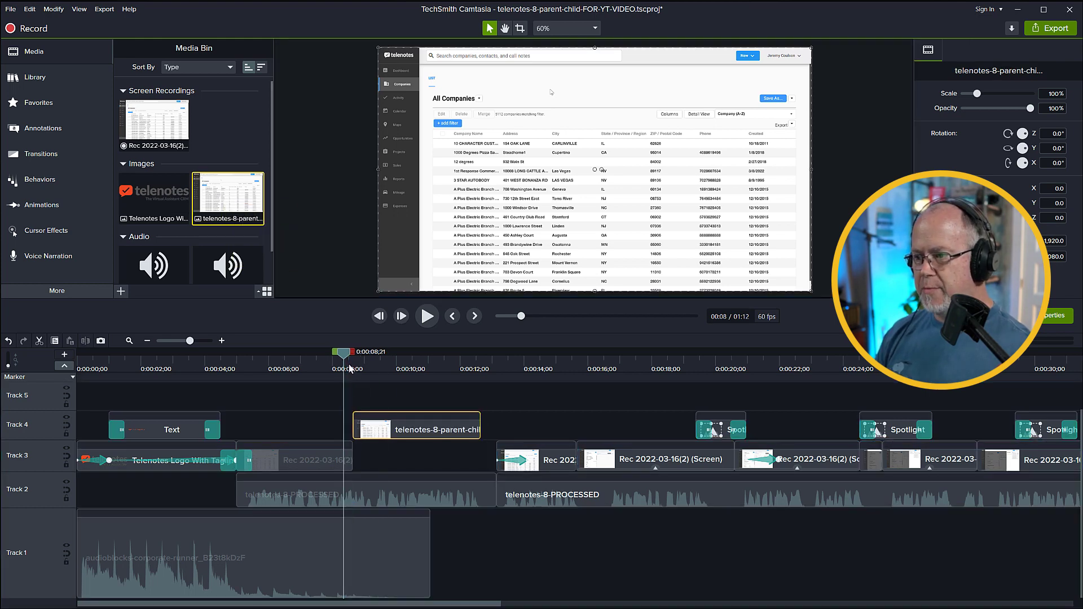
click(336, 460)
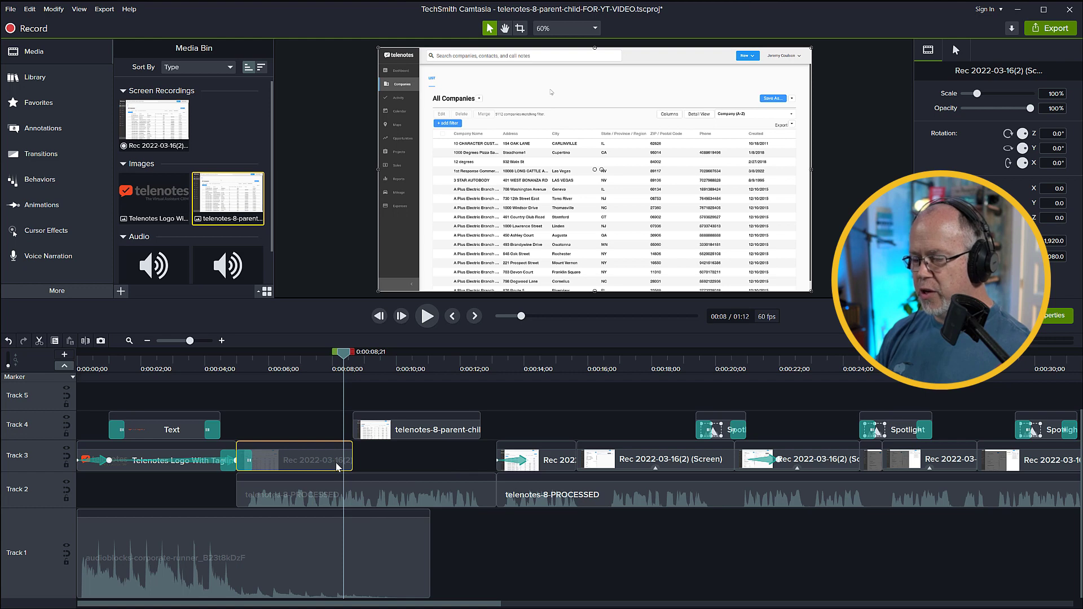
click(379, 431)
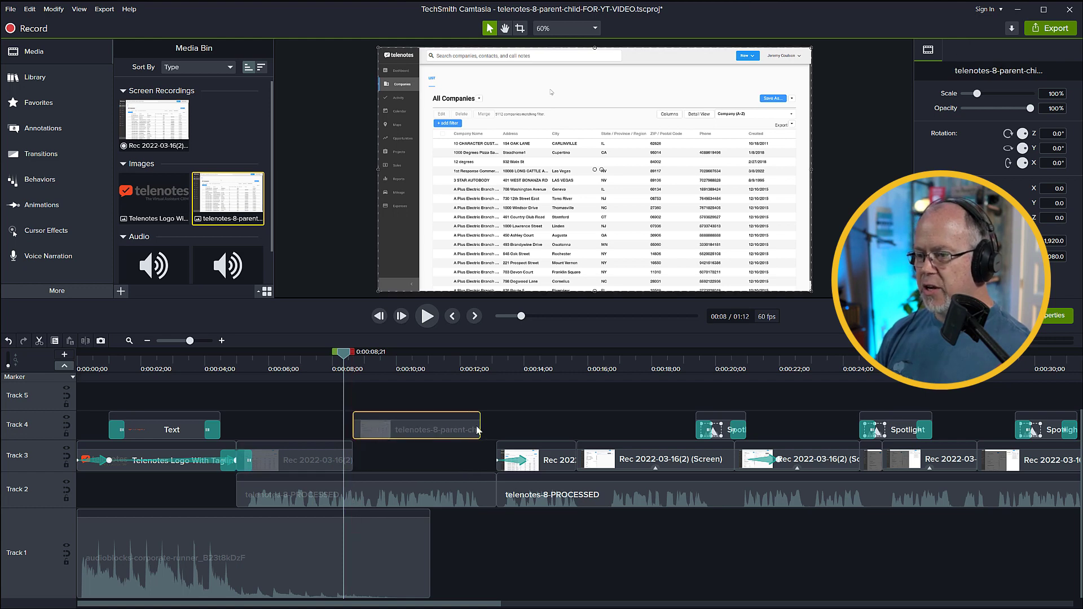
mouse_move(479, 425)
mouse_down()
mouse_move(417, 431)
mouse_move(496, 430)
mouse_up()
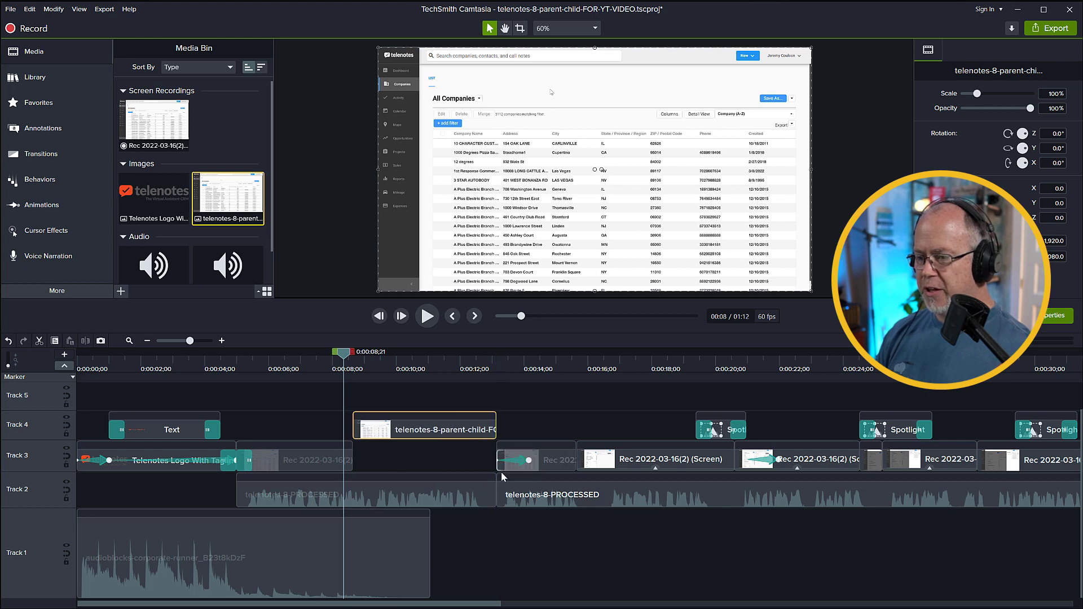
click(326, 356)
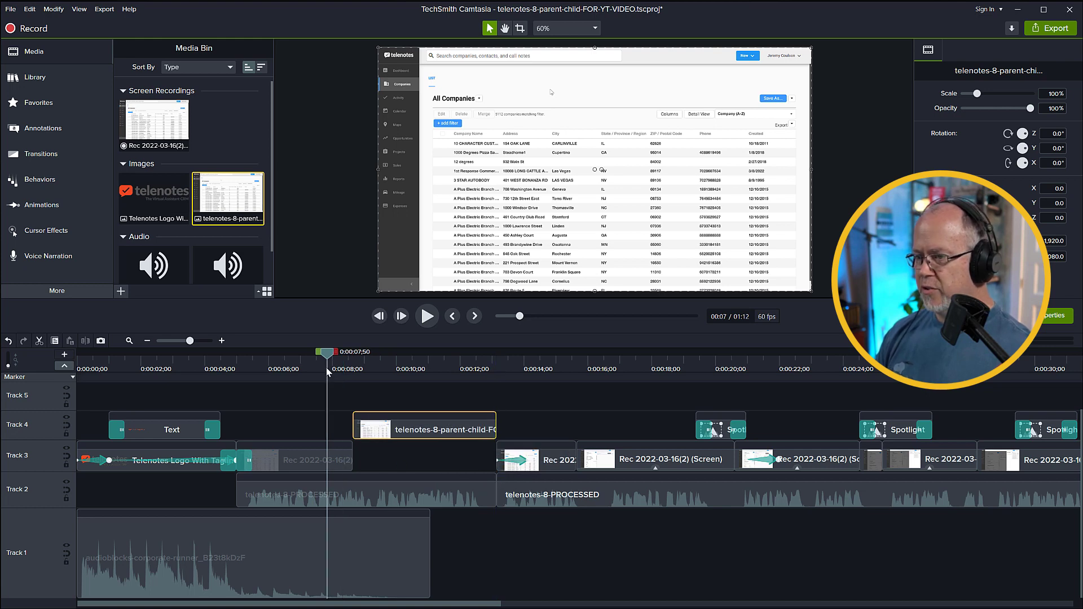
key(space)
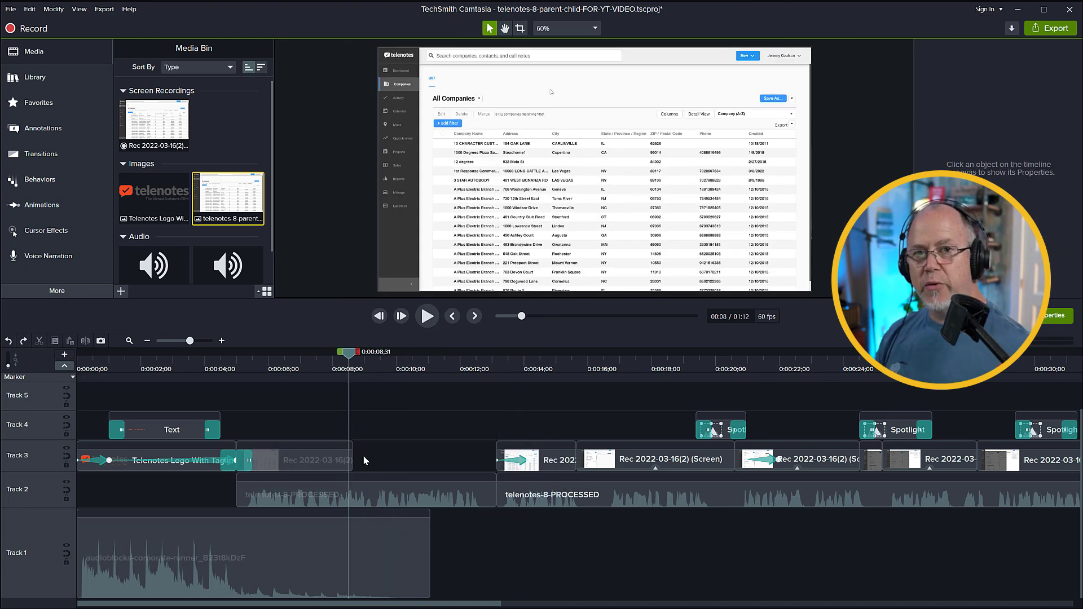
Try Extend Frame on the recording clip, then mark and clear the 0:00:08;38–0:00:13;09 range
right_click(347, 460)
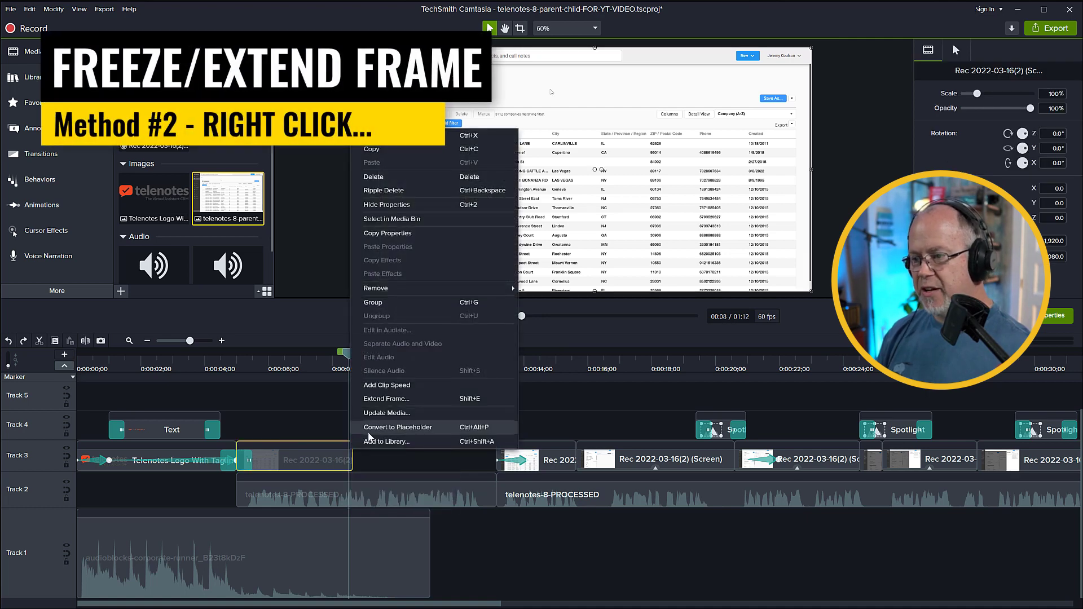
click(387, 399)
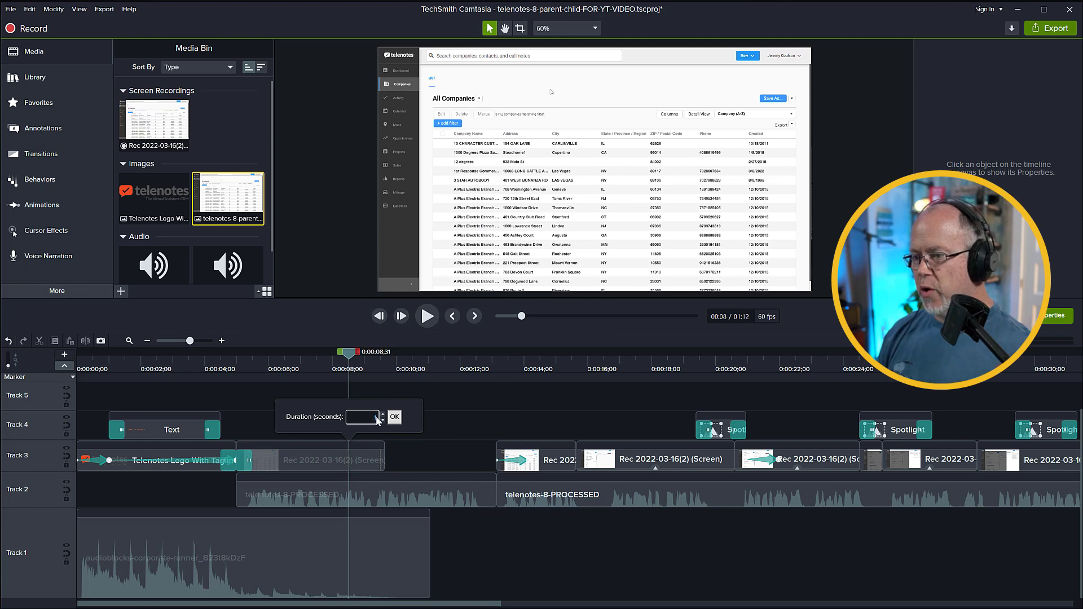
key(Return)
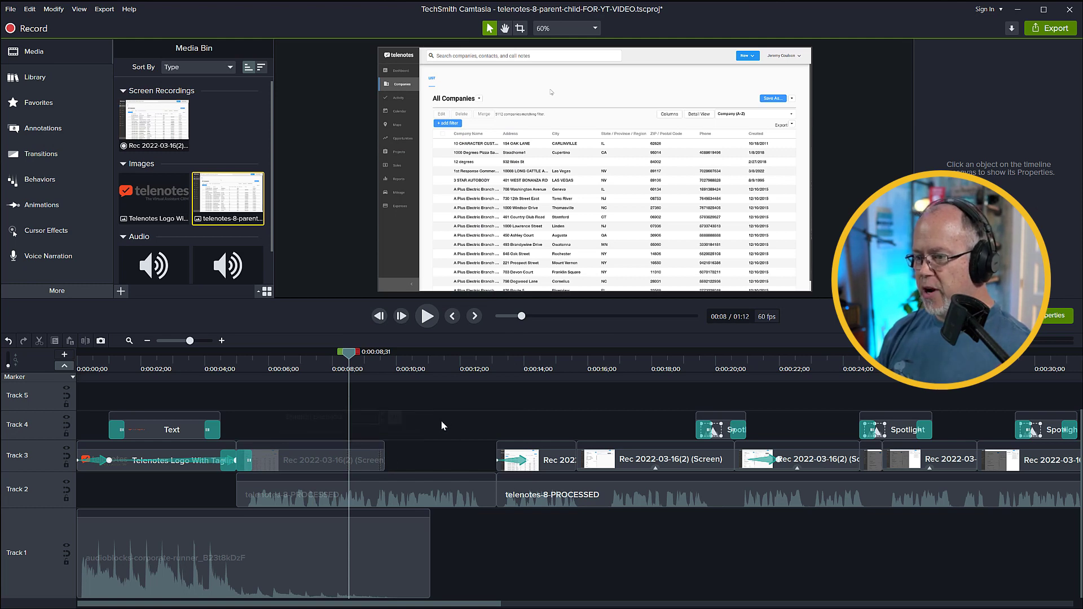
click(353, 356)
drag(357, 363, 501, 368)
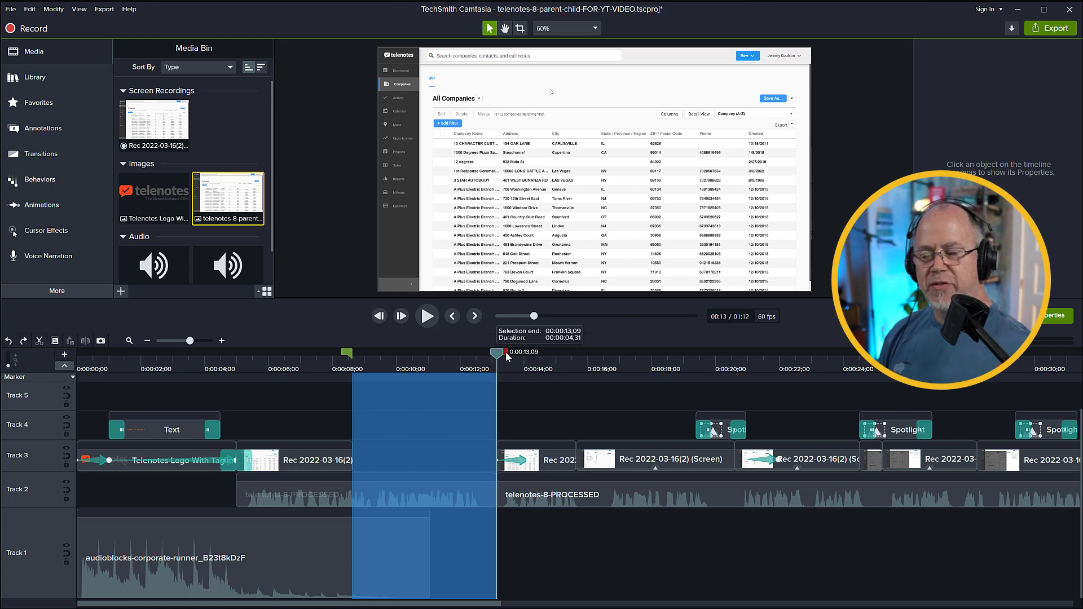
click(345, 360)
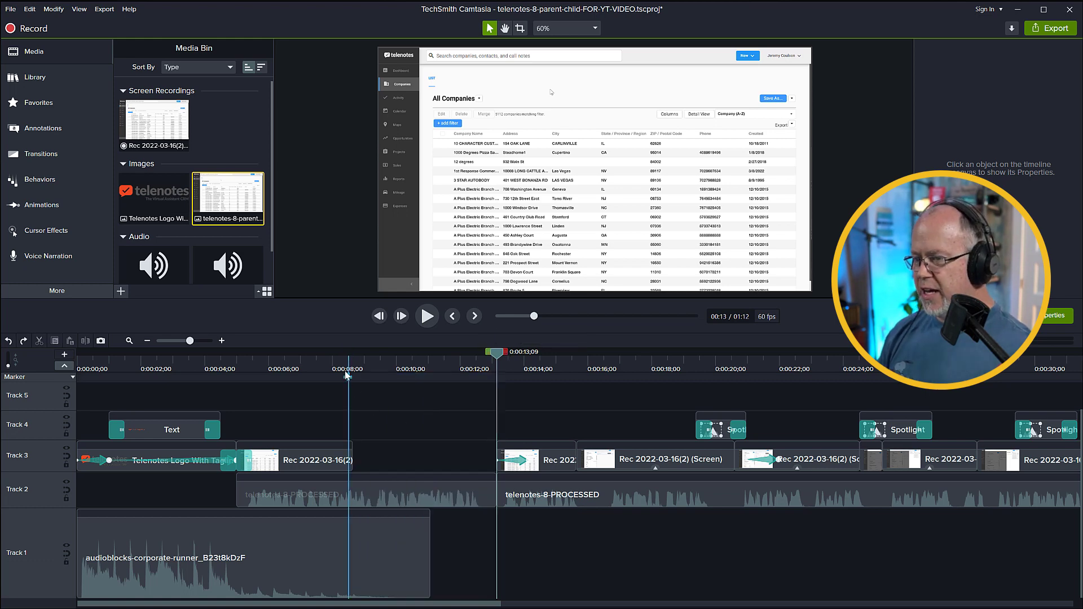
Extend the Rec 2022-03-16(2) clip's frame by 4.5 seconds
click(342, 459)
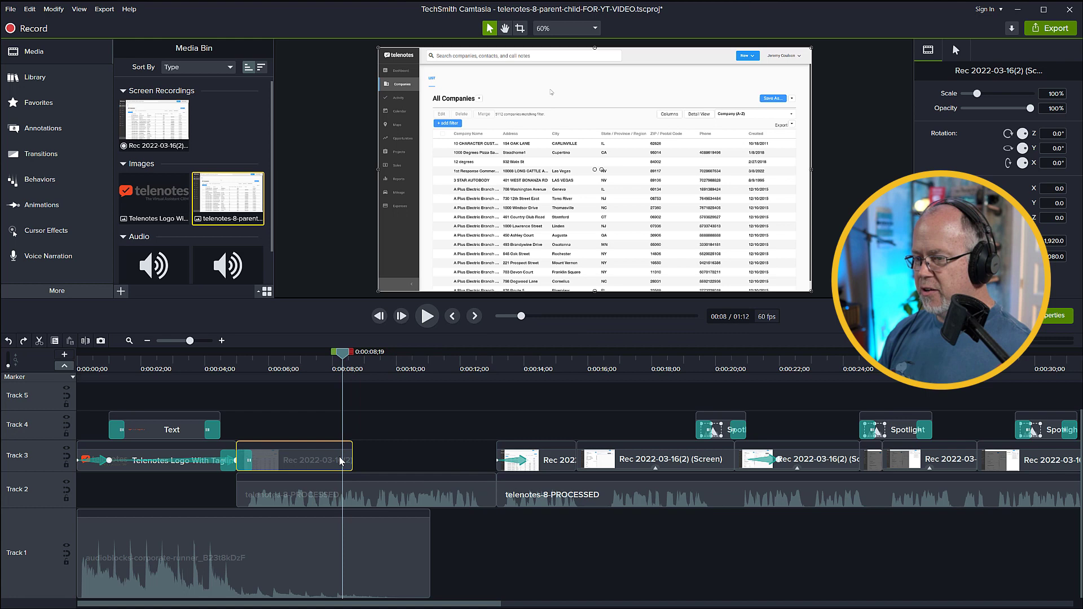
right_click(342, 459)
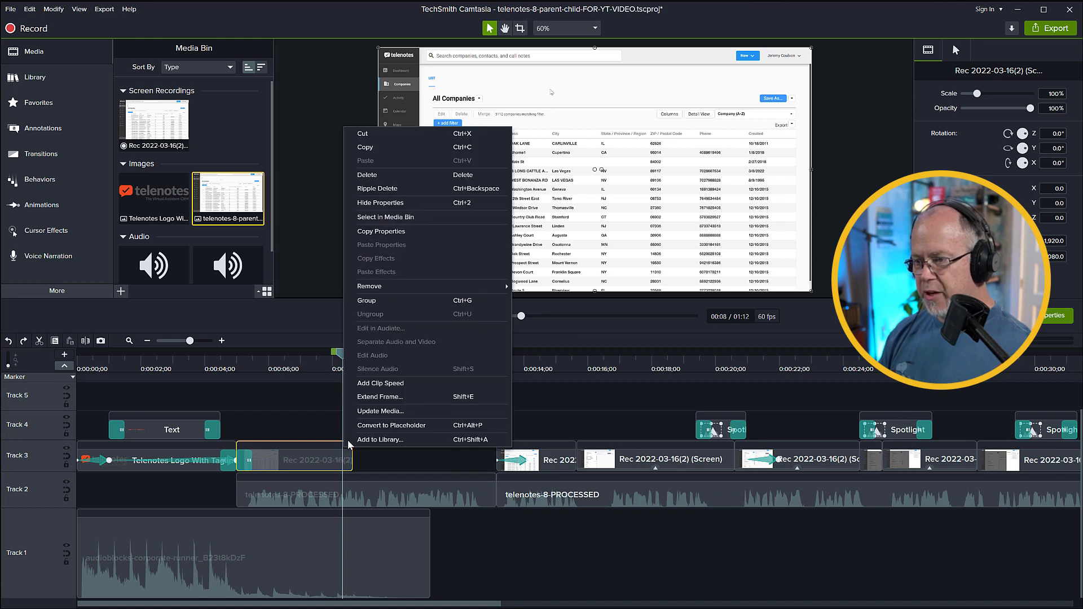
click(376, 398)
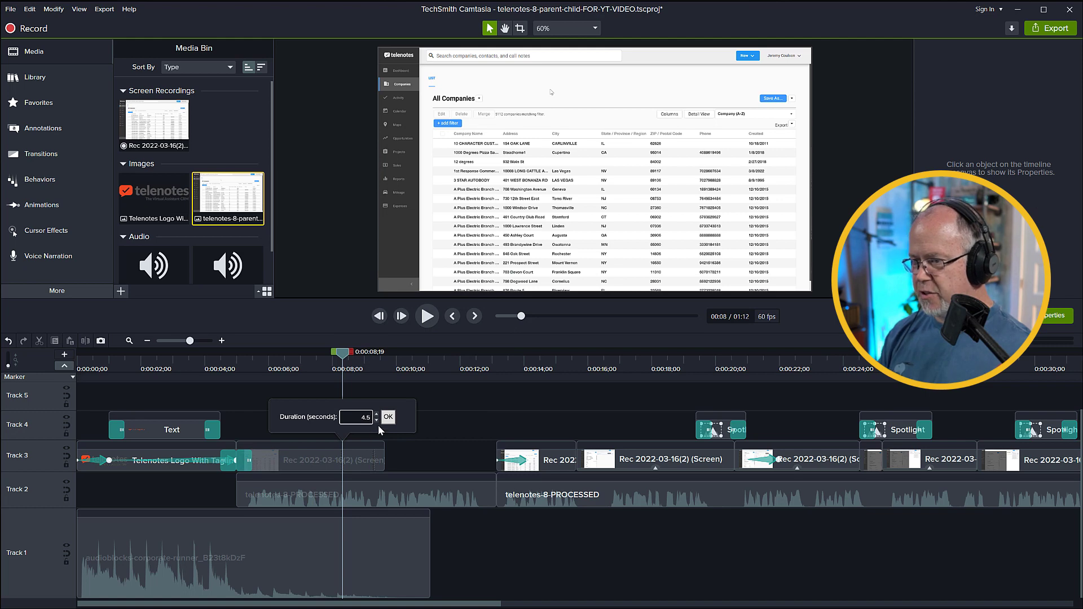
click(389, 418)
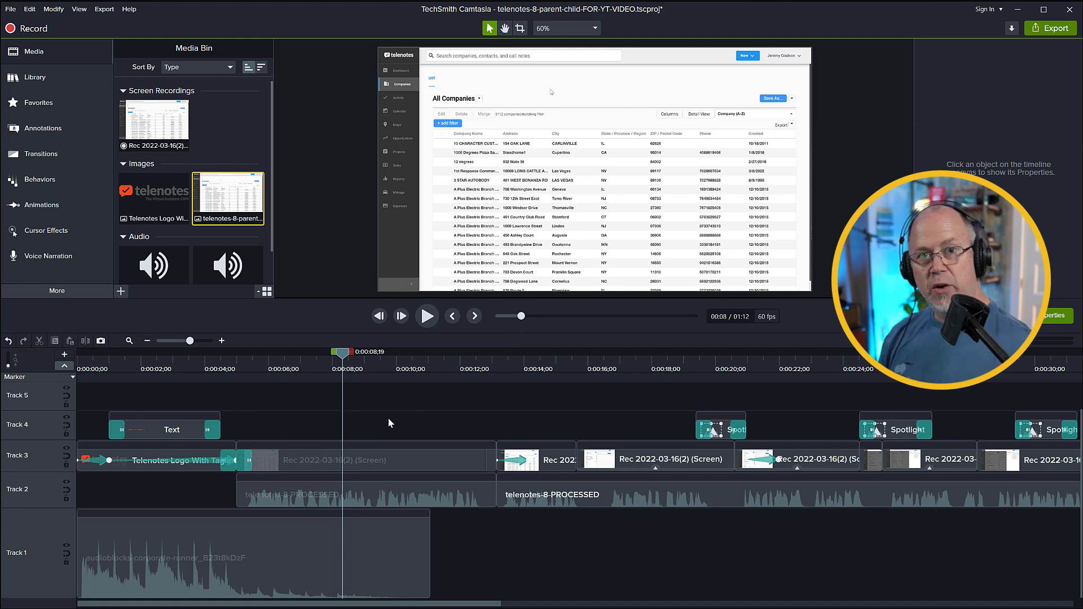
Undo the extended frame and add the frame at 0:00:08;27 as a still image clip
key(ctrl+z)
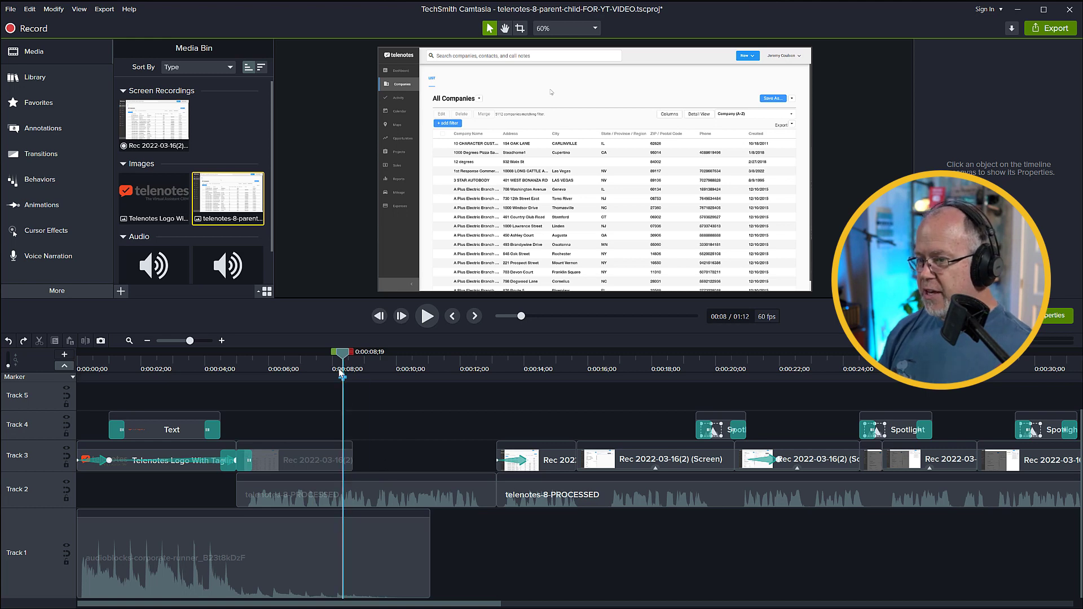
mouse_move(343, 357)
mouse_down()
mouse_move(323, 357)
mouse_move(348, 370)
mouse_up()
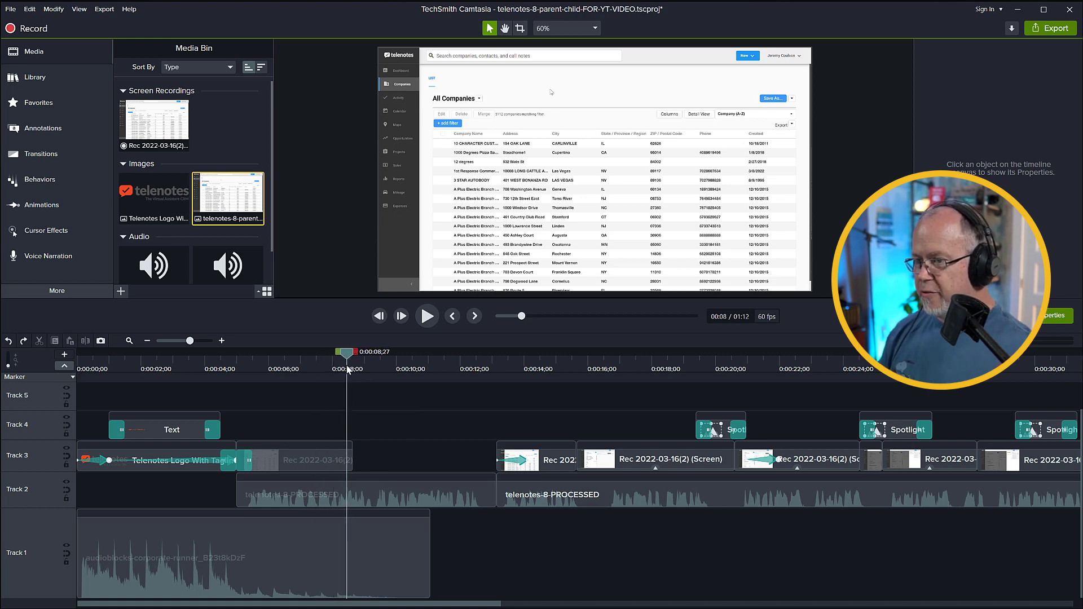
click(335, 464)
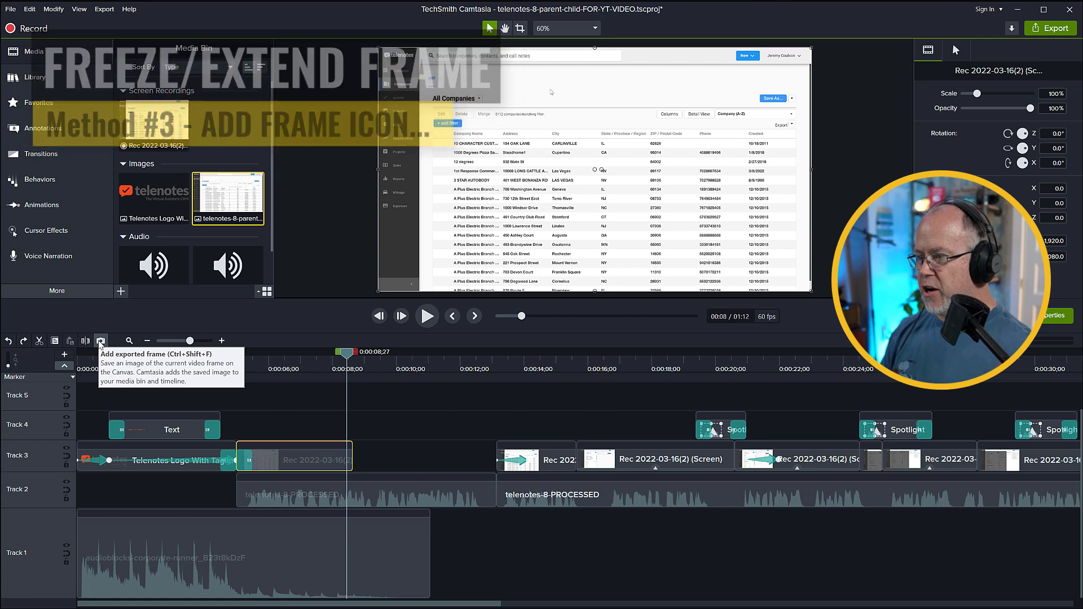
click(100, 340)
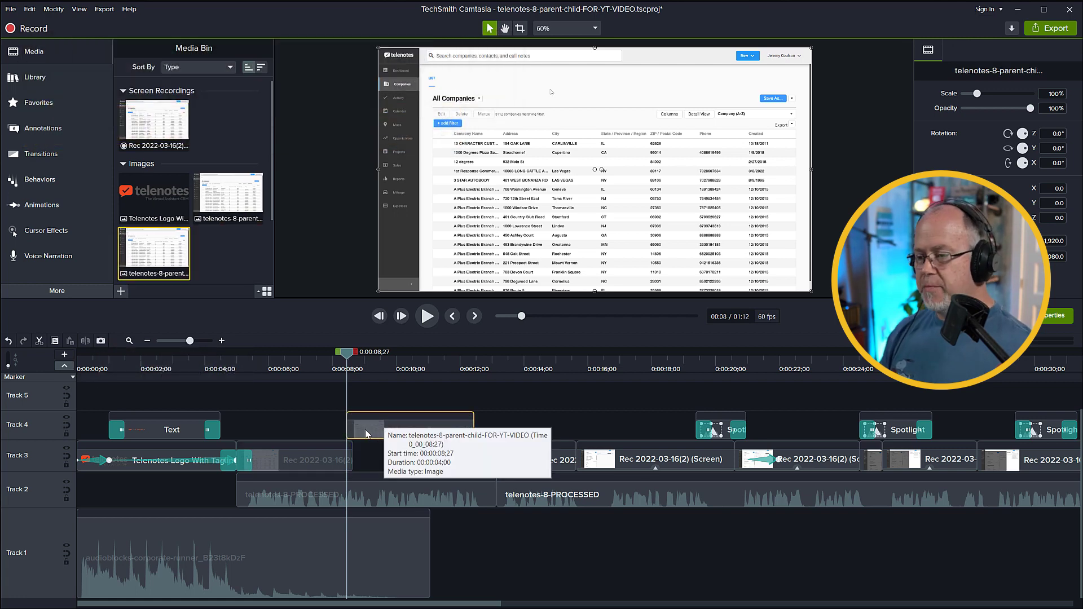
Align the still image on Track 4 with the Rec clip's end and stretch it to the next clip
mouse_move(366, 433)
mouse_down()
mouse_move(386, 431)
mouse_move(361, 429)
mouse_move(371, 428)
mouse_up()
drag(480, 428, 493, 422)
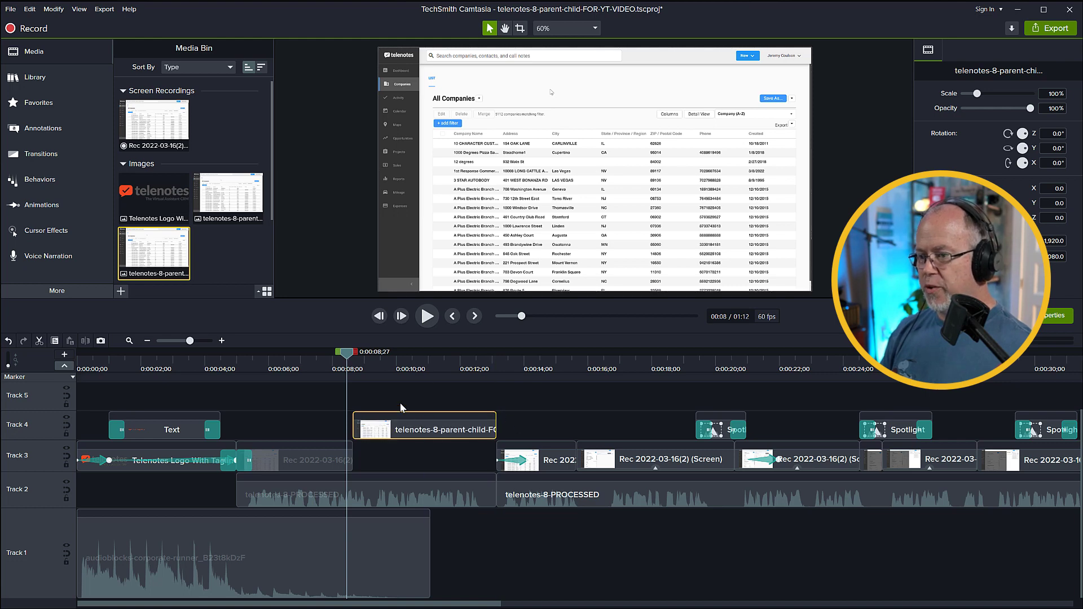
click(405, 432)
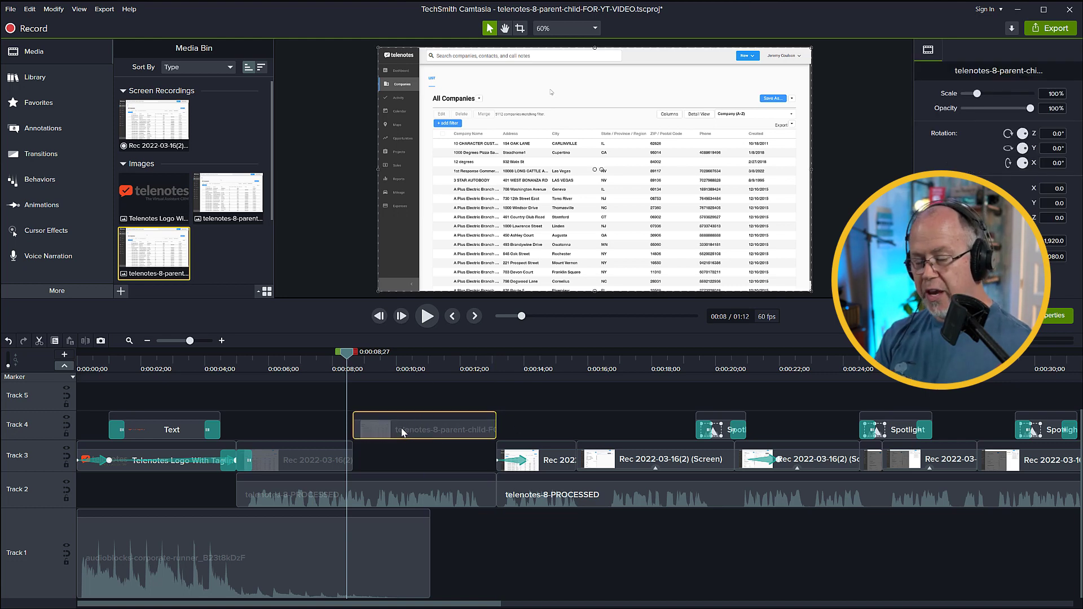
click(340, 461)
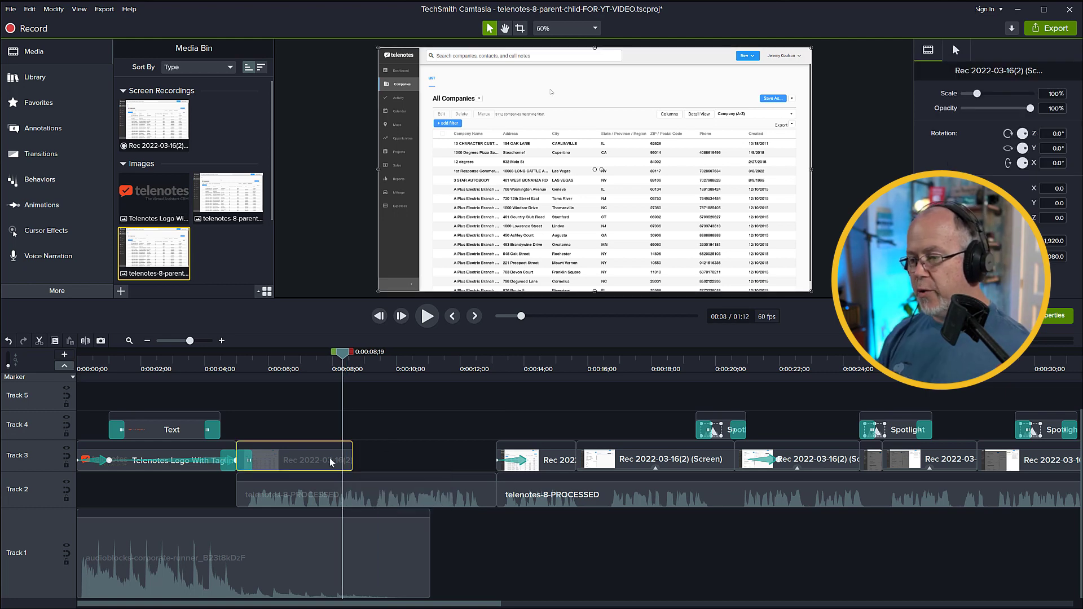
Add a 1.00x Clip Speed effect to the short Rec 2022-03-16(2) clip and select it
click(335, 367)
drag(334, 367, 277, 407)
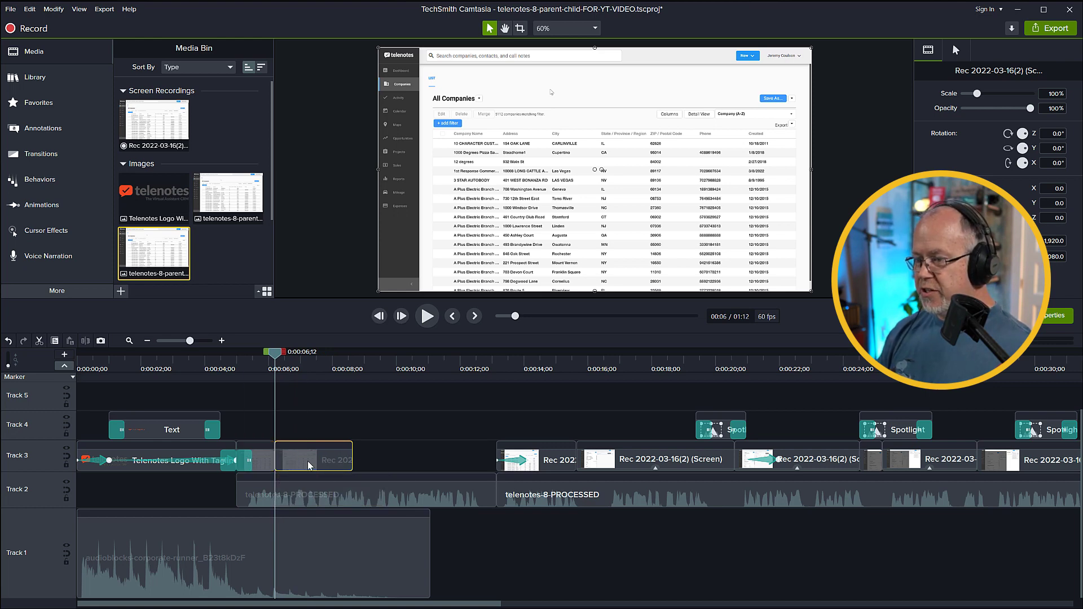
drag(277, 361, 312, 375)
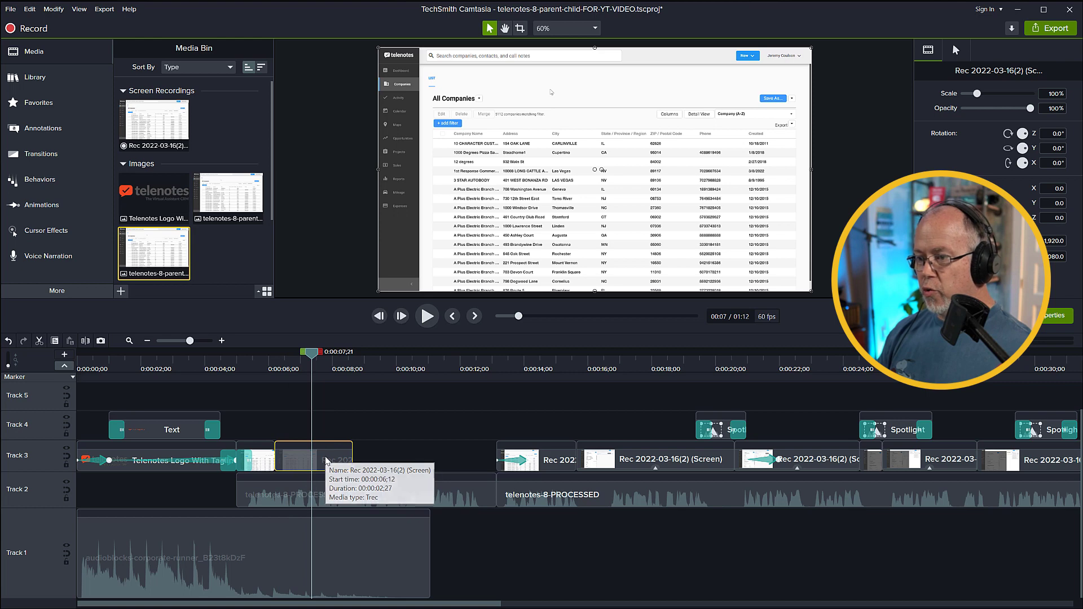
right_click(326, 454)
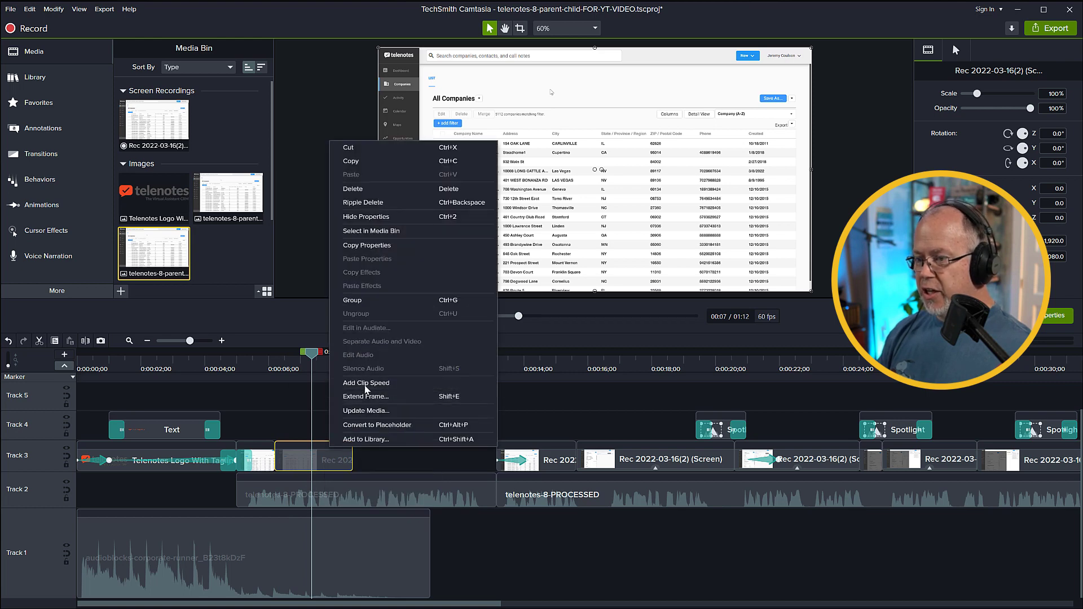
click(365, 385)
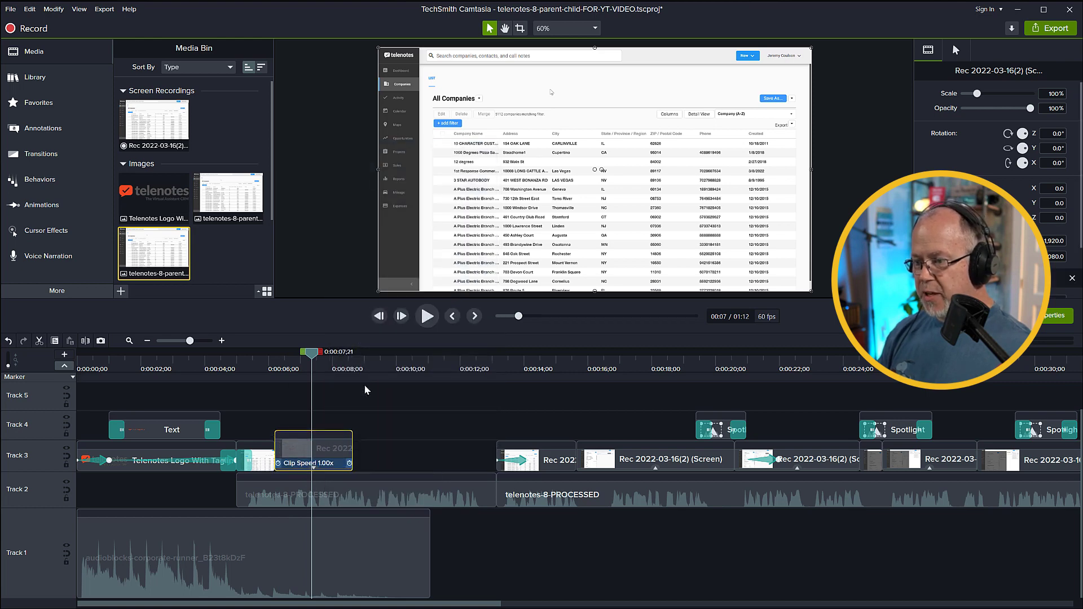
click(332, 464)
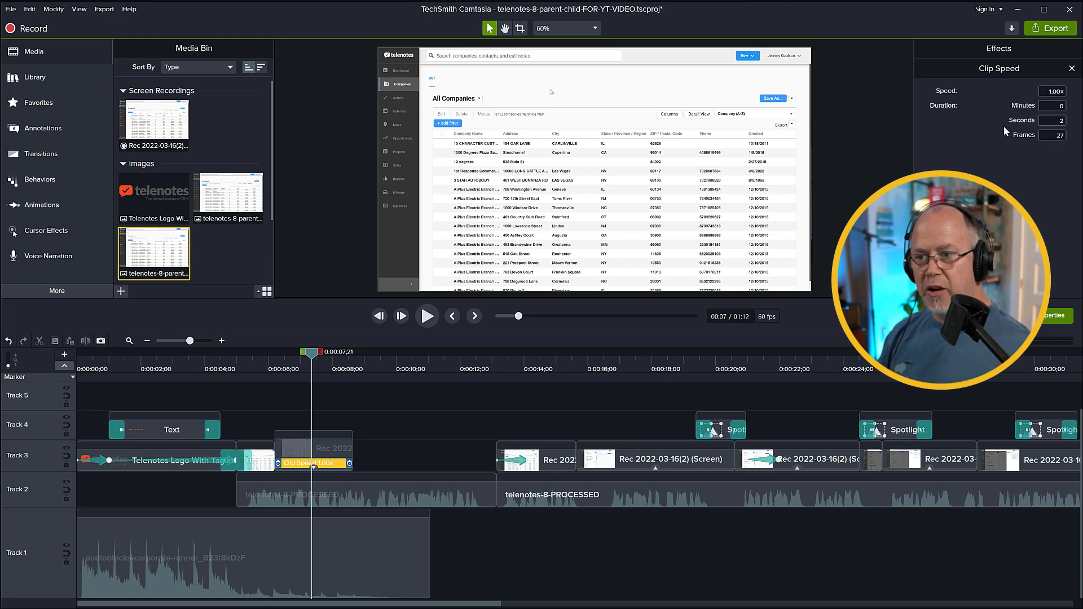
Drag the short Rec clip's speed handle to the next clip, slowing it to 0.37x
click(326, 453)
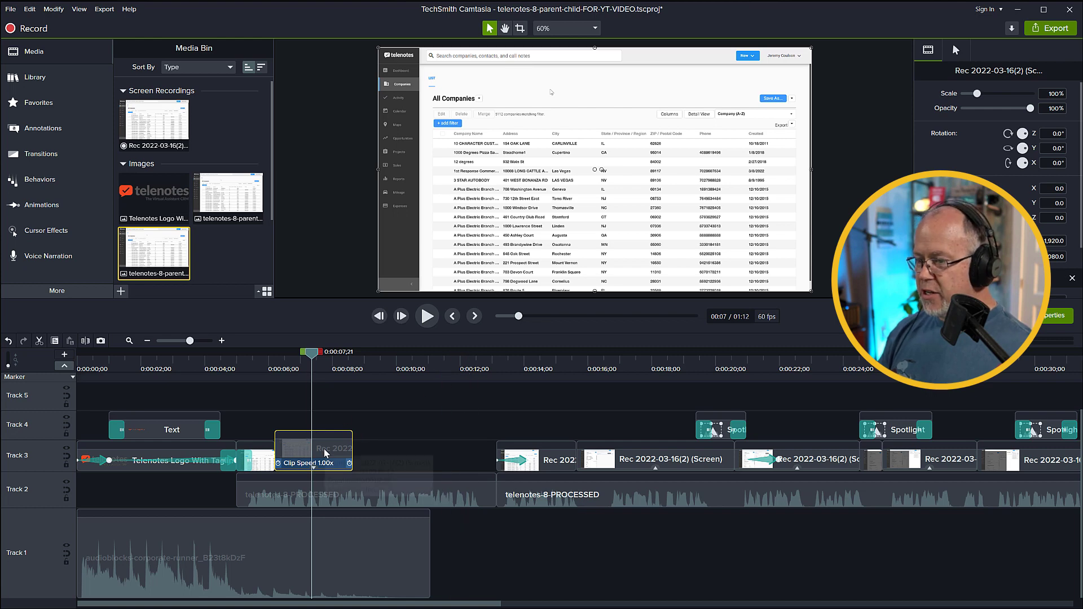
mouse_move(350, 463)
mouse_down()
mouse_move(427, 467)
mouse_move(340, 465)
mouse_move(344, 453)
mouse_up()
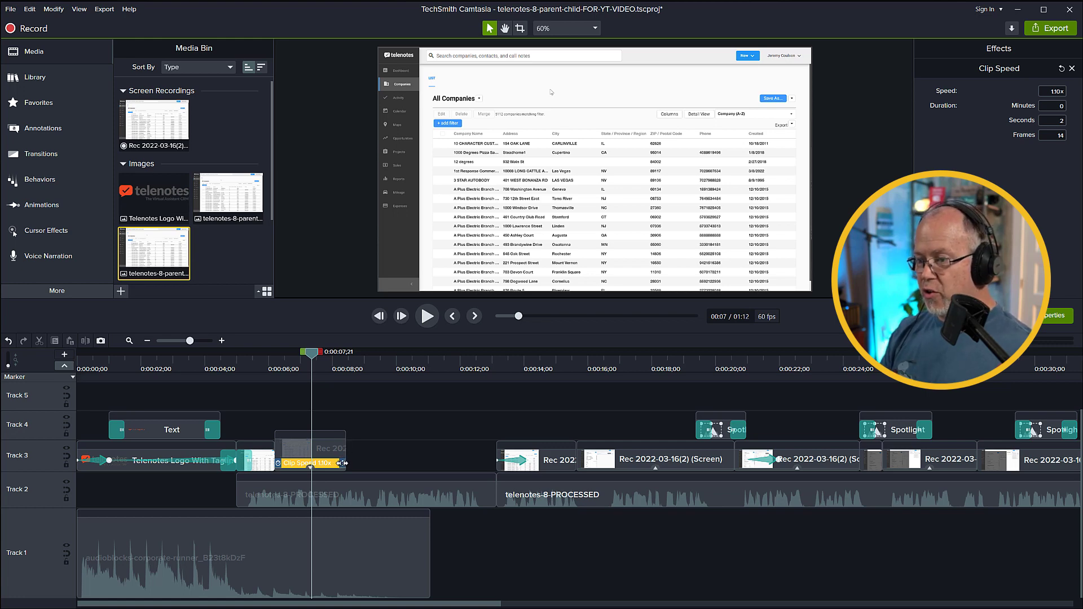
mouse_move(342, 463)
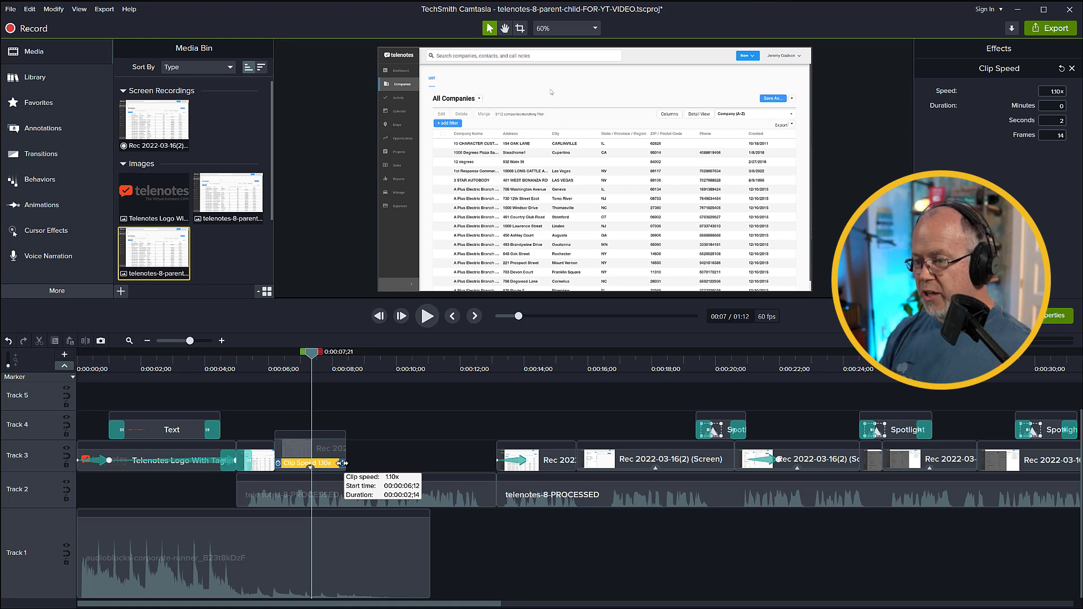
drag(342, 463, 484, 463)
Apply a Custom Zoom-n-Pan animation to the stretched Rec clip
click(343, 424)
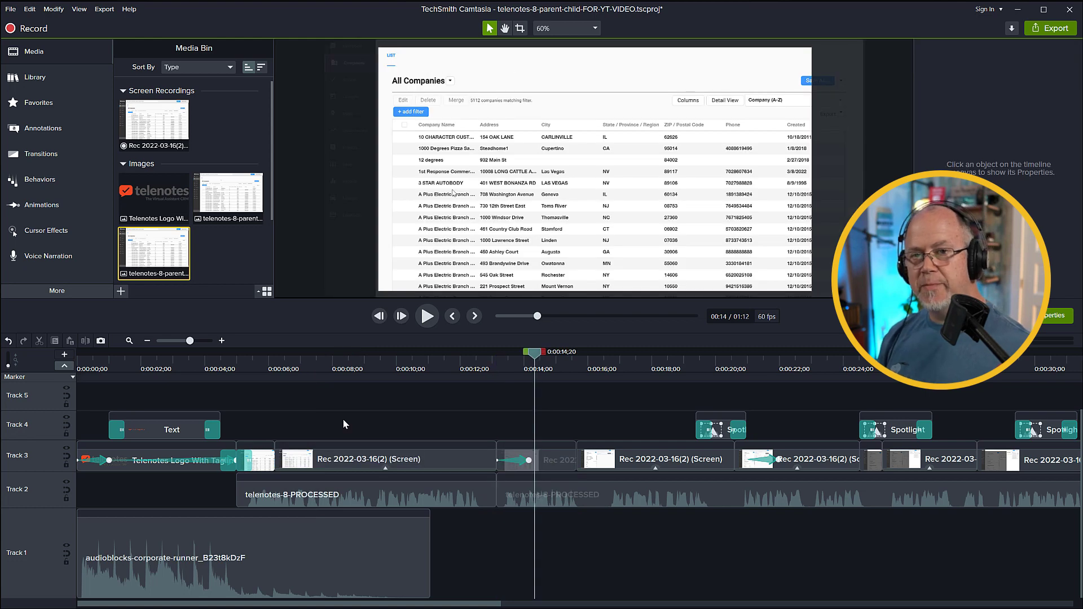
click(340, 457)
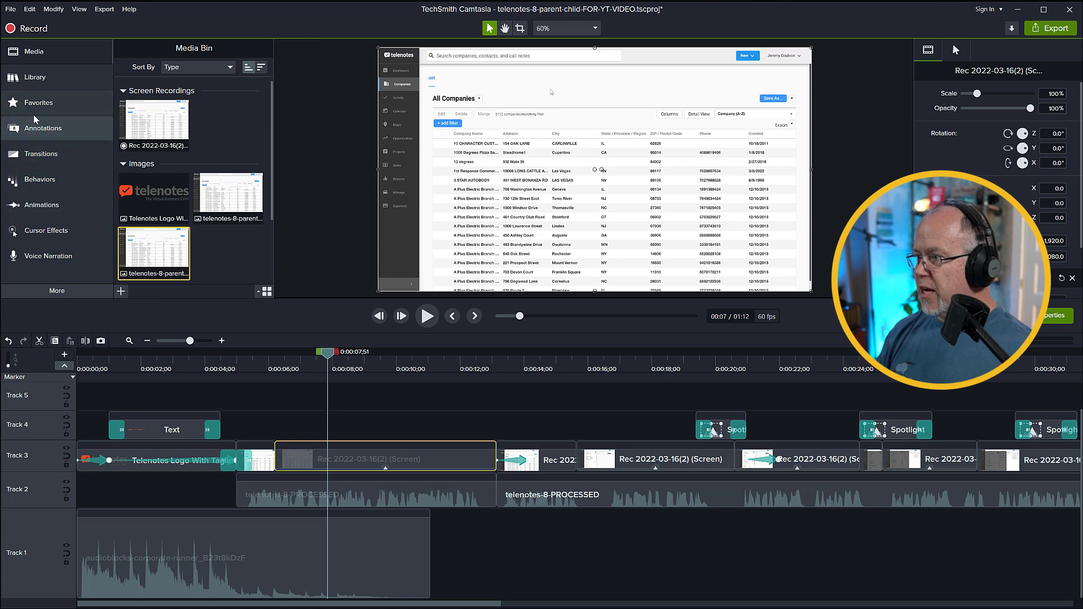
click(42, 205)
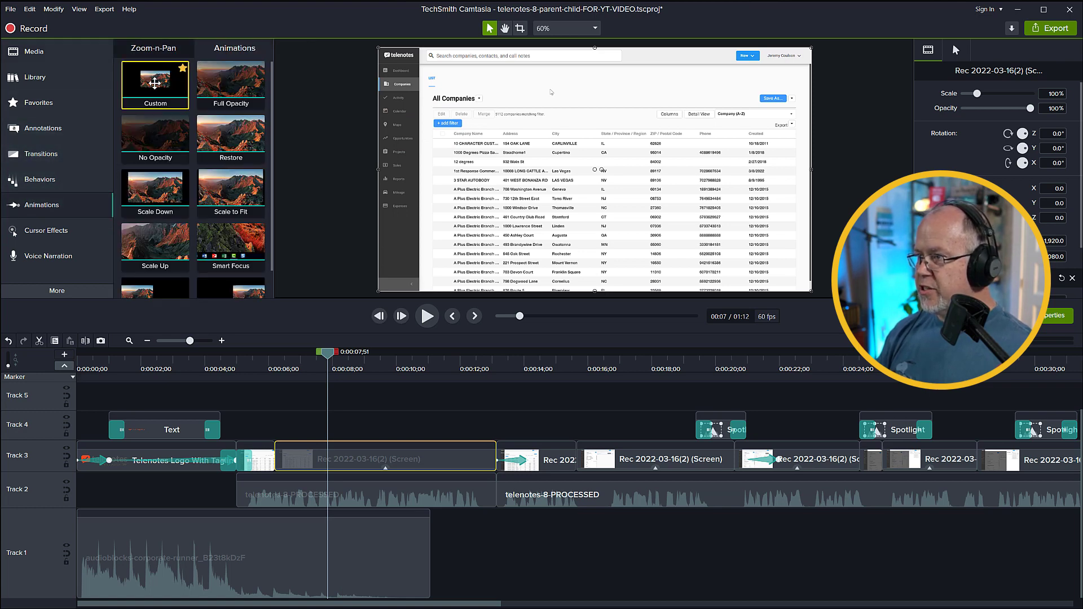
drag(155, 83, 367, 463)
click(336, 461)
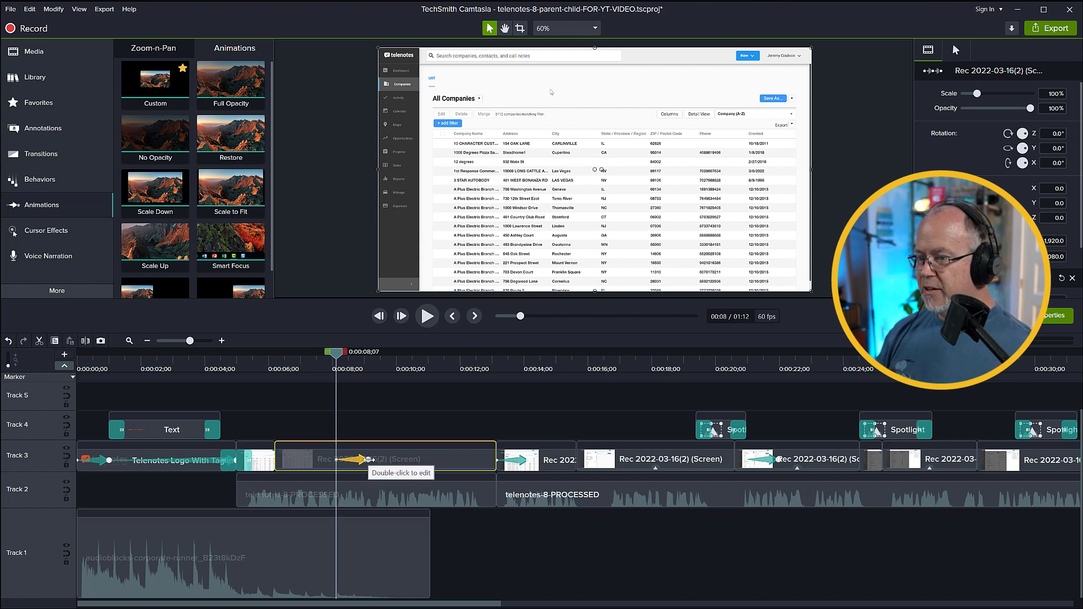
Set the animation's scale to 110%, span it across the clip, and play it back
click(369, 460)
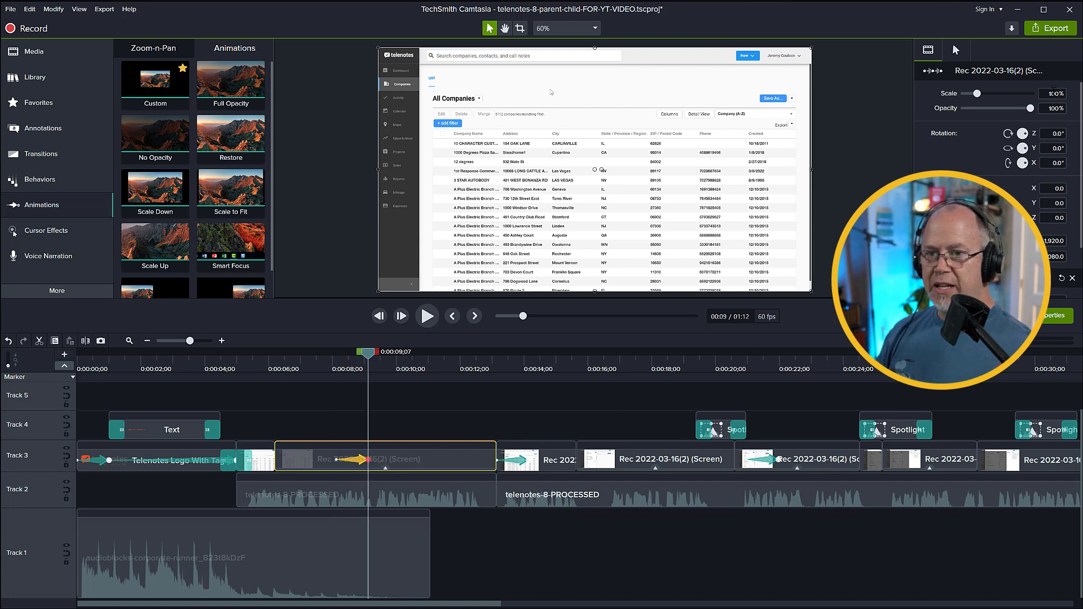
double_click(1049, 94)
text(110)
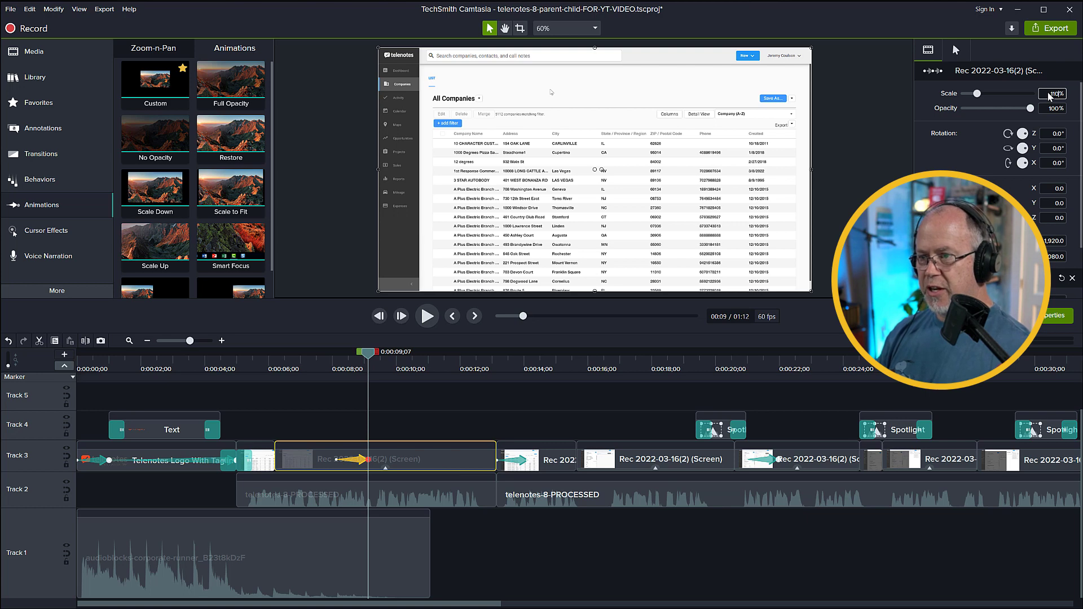
key(Tab)
drag(361, 466, 495, 461)
click(259, 364)
key(space)
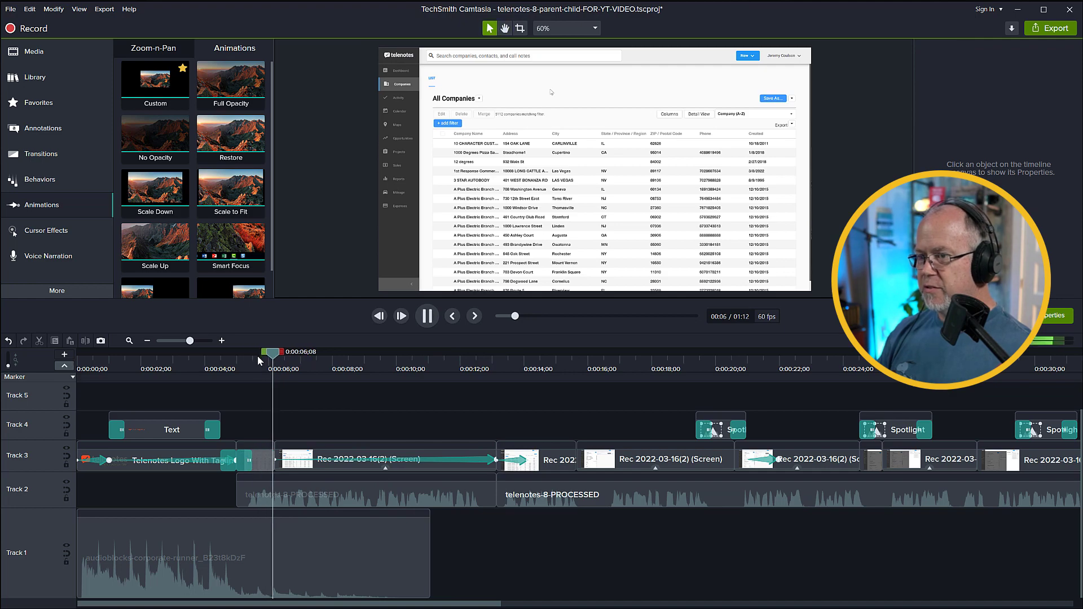